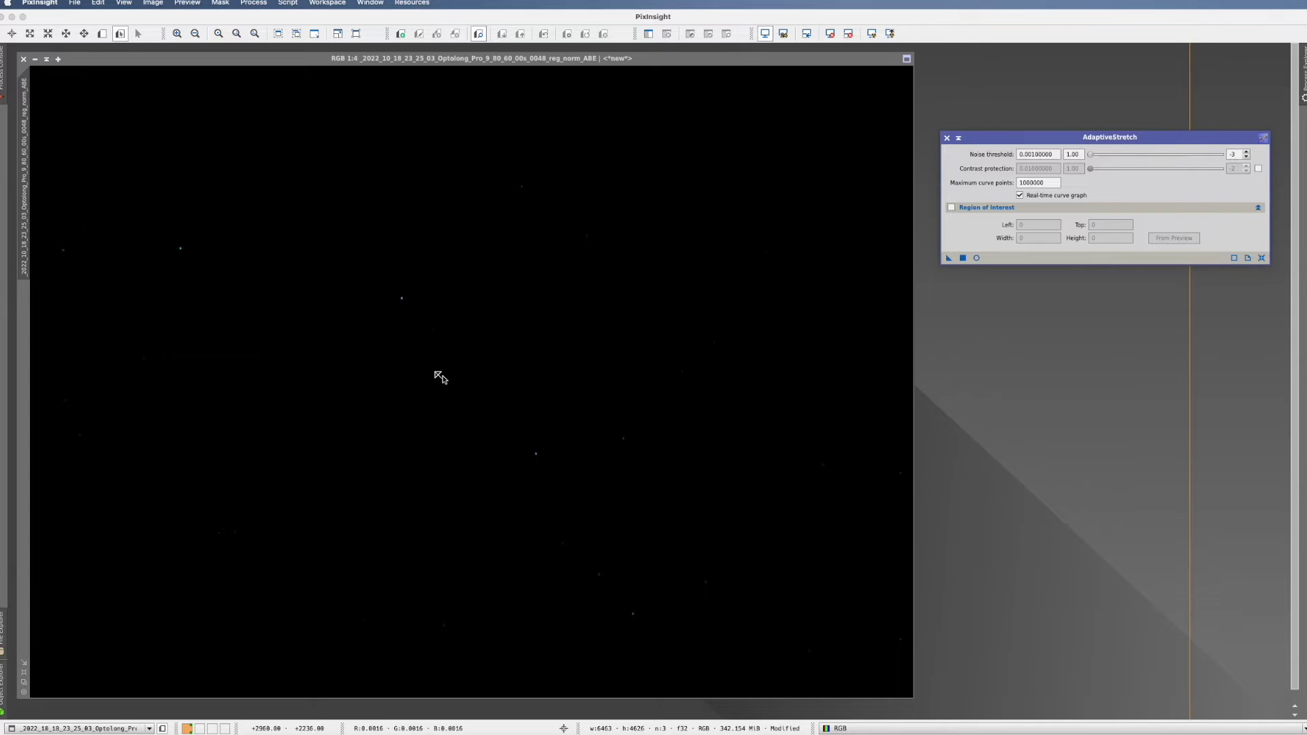
Try and remove an auto display stretch, then live-preview AdaptiveStretch with noise threshold 0.00001.
click(873, 34)
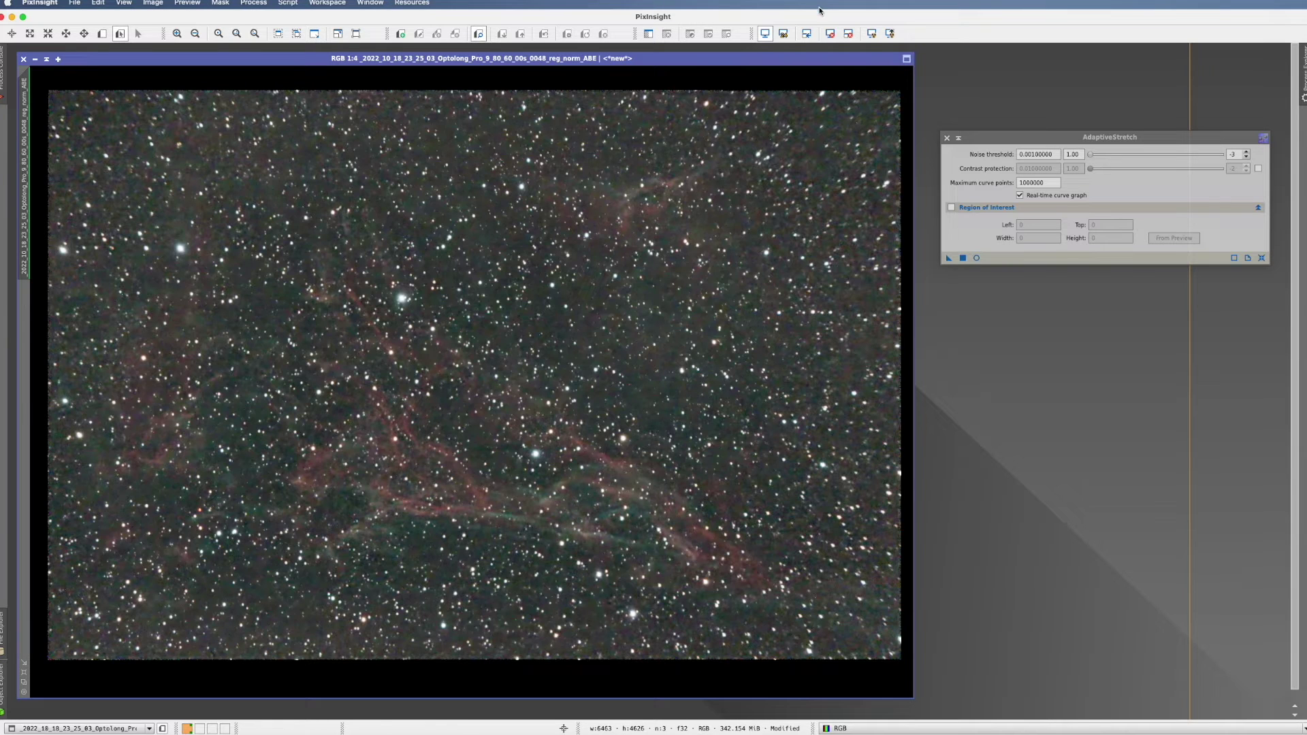
click(848, 34)
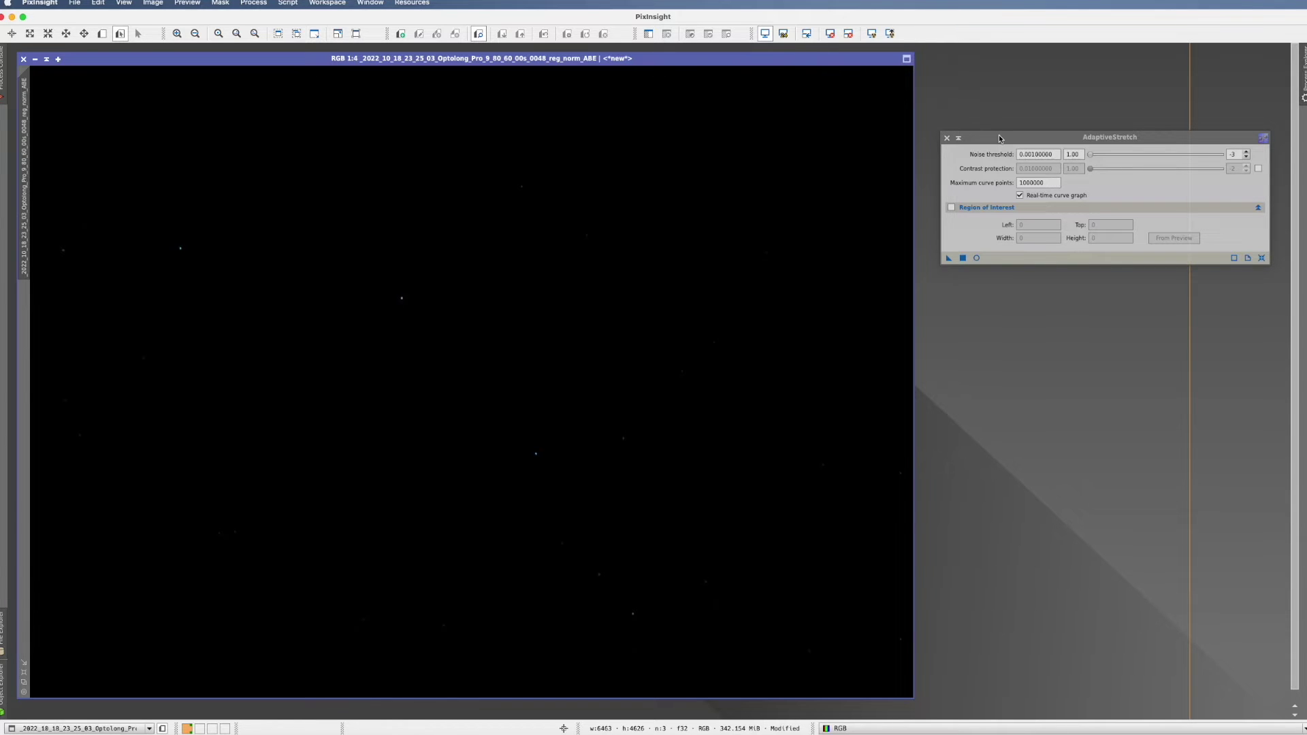
click(998, 136)
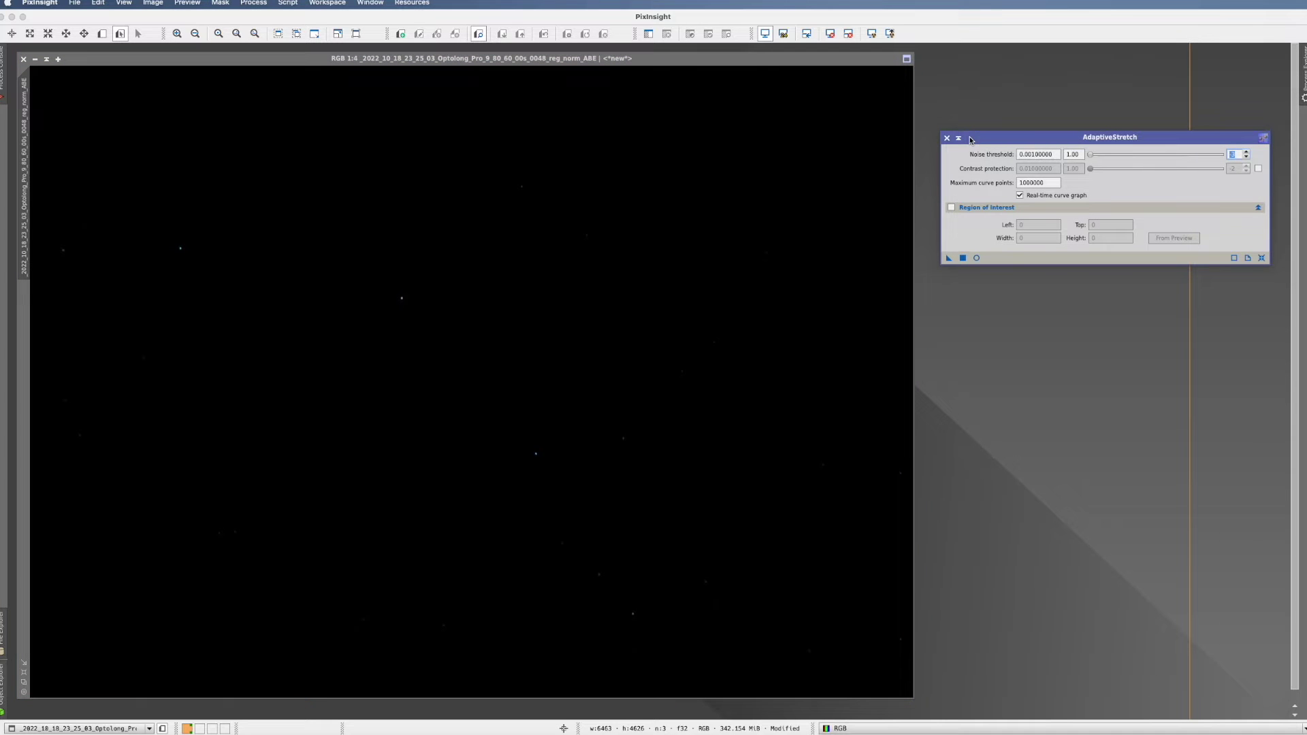
click(977, 258)
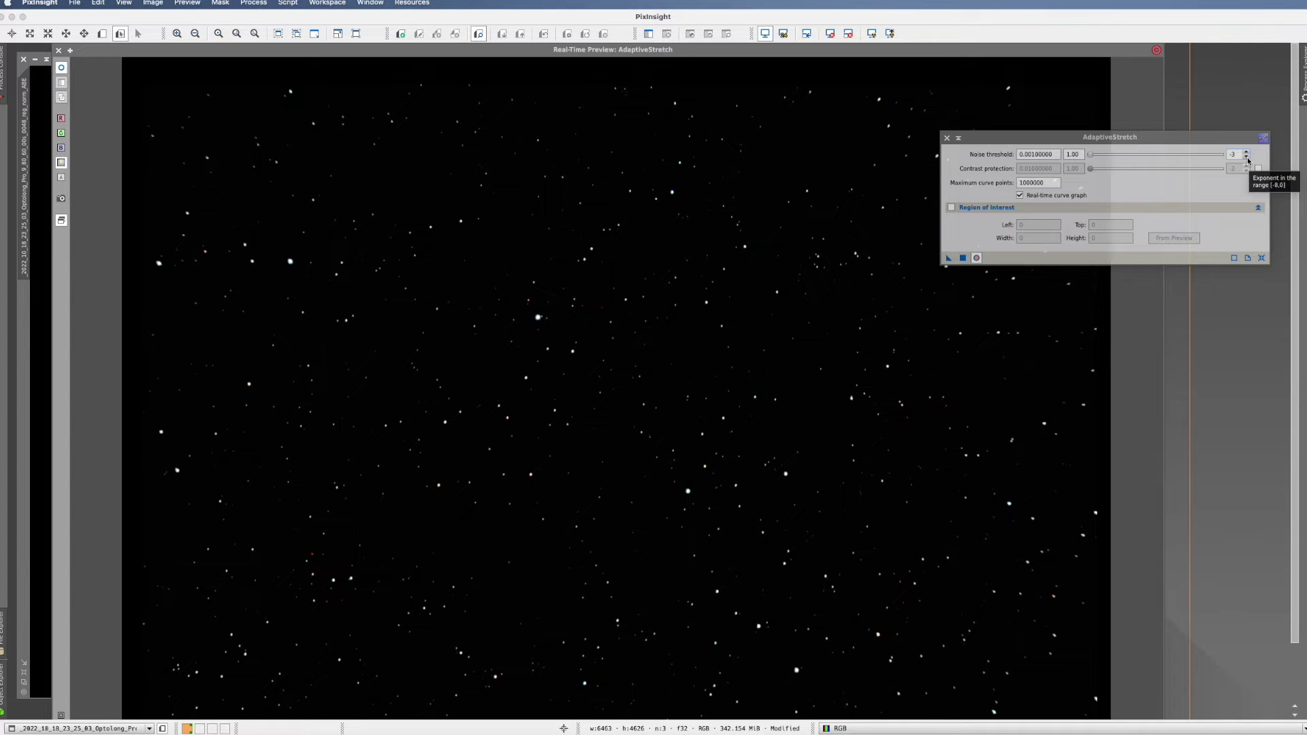
click(1246, 158)
click(1246, 157)
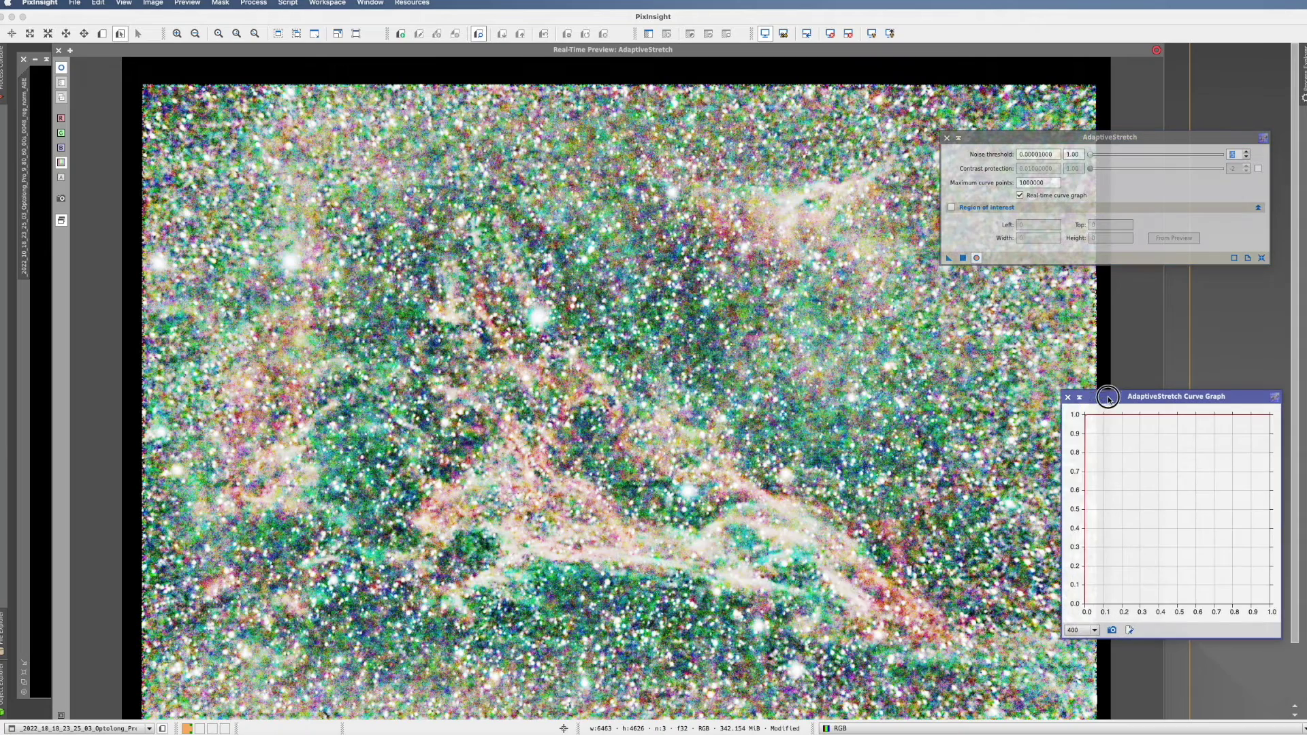
click(1246, 152)
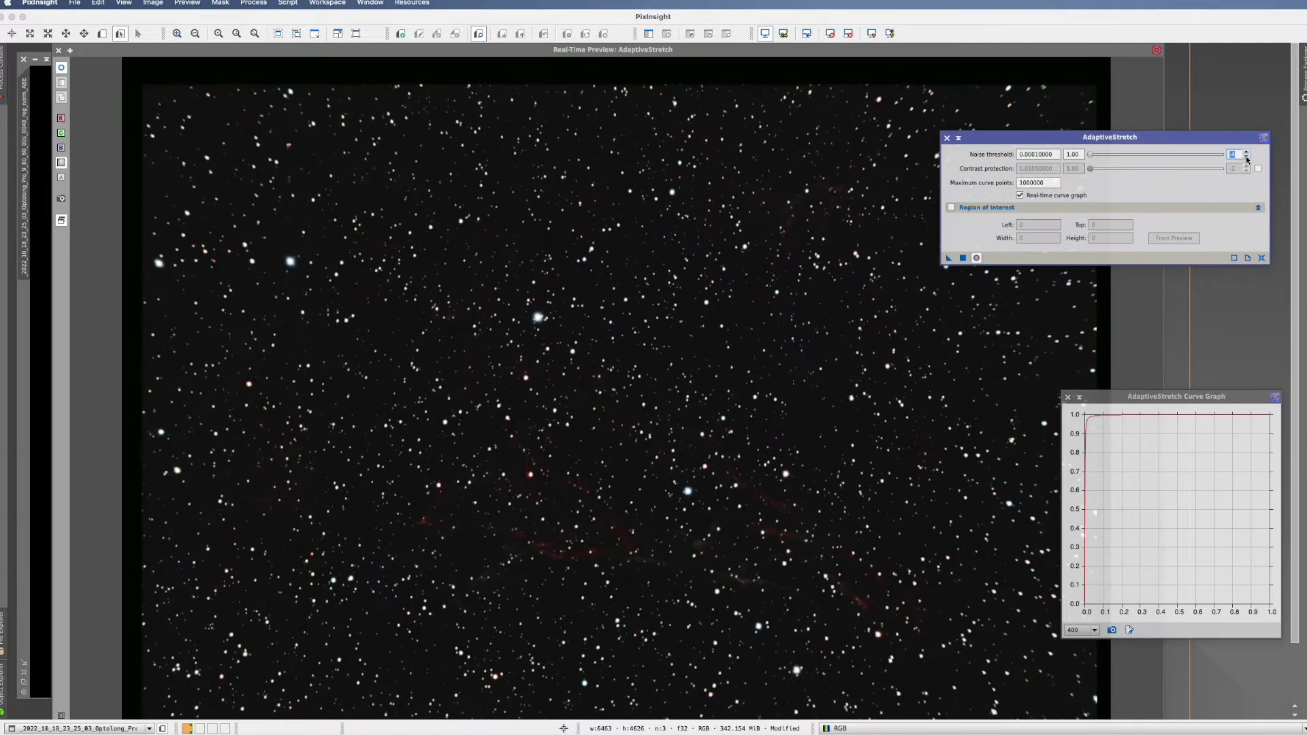
click(1246, 158)
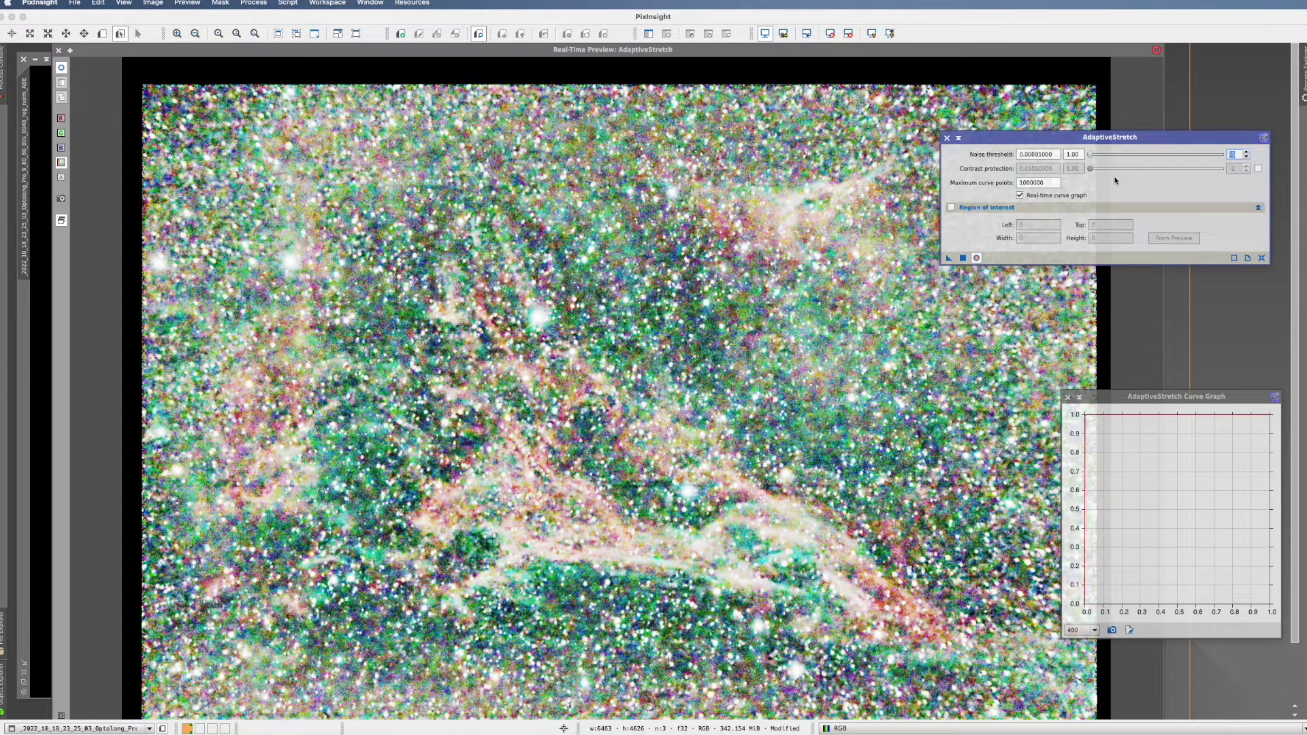
Enable AdaptiveStretch contrast protection and lower its exponent.
mouse_move(959, 171)
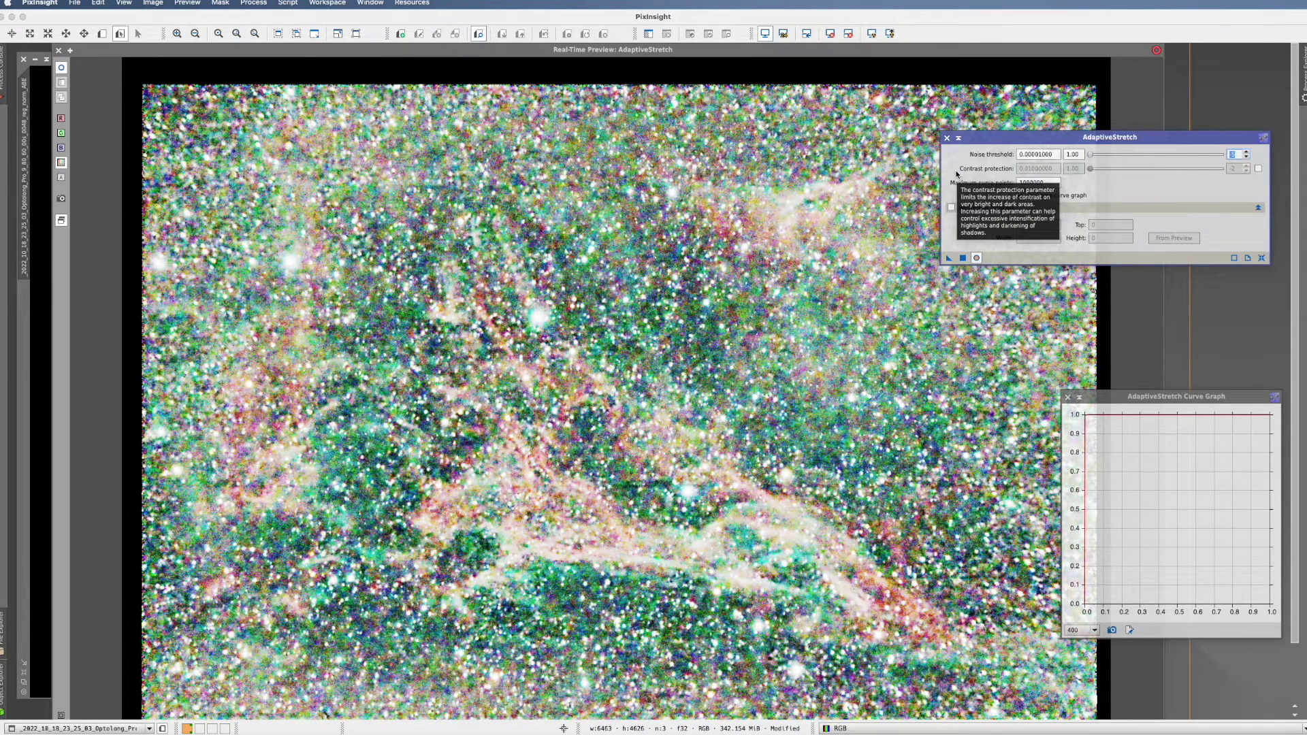
click(1258, 169)
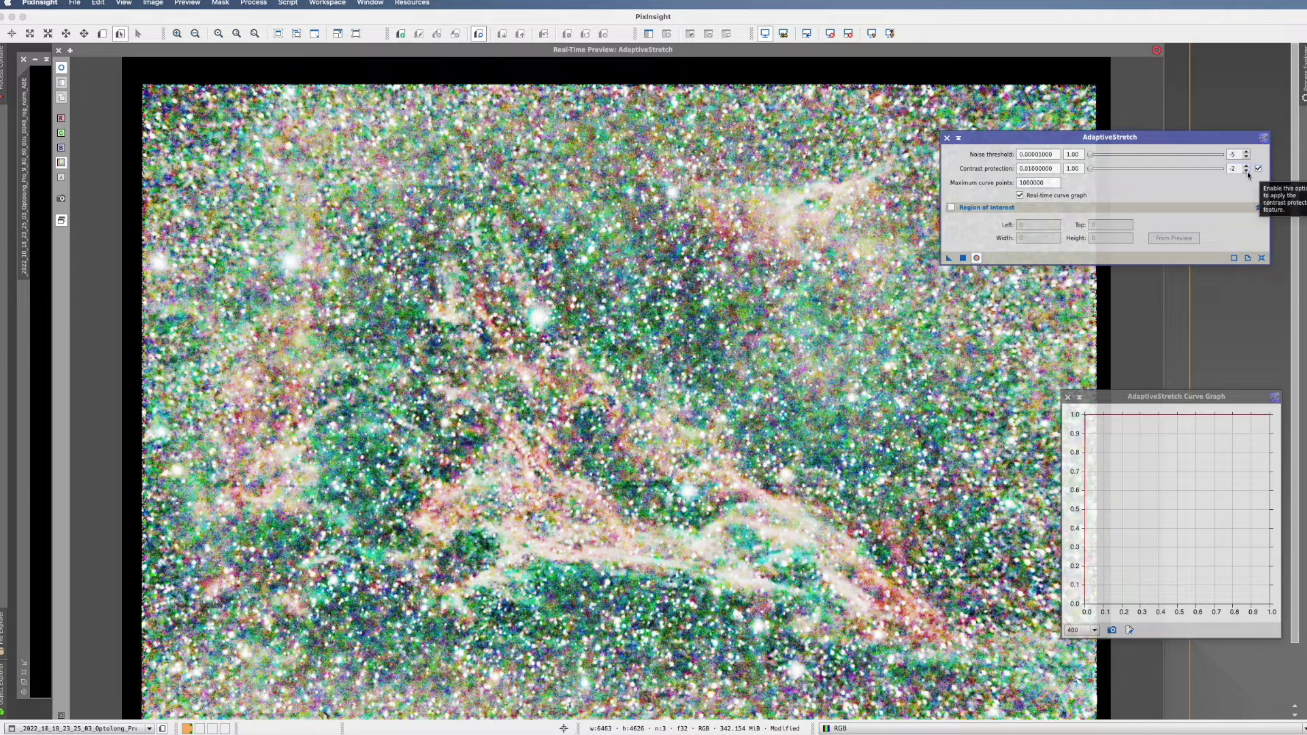
click(1246, 171)
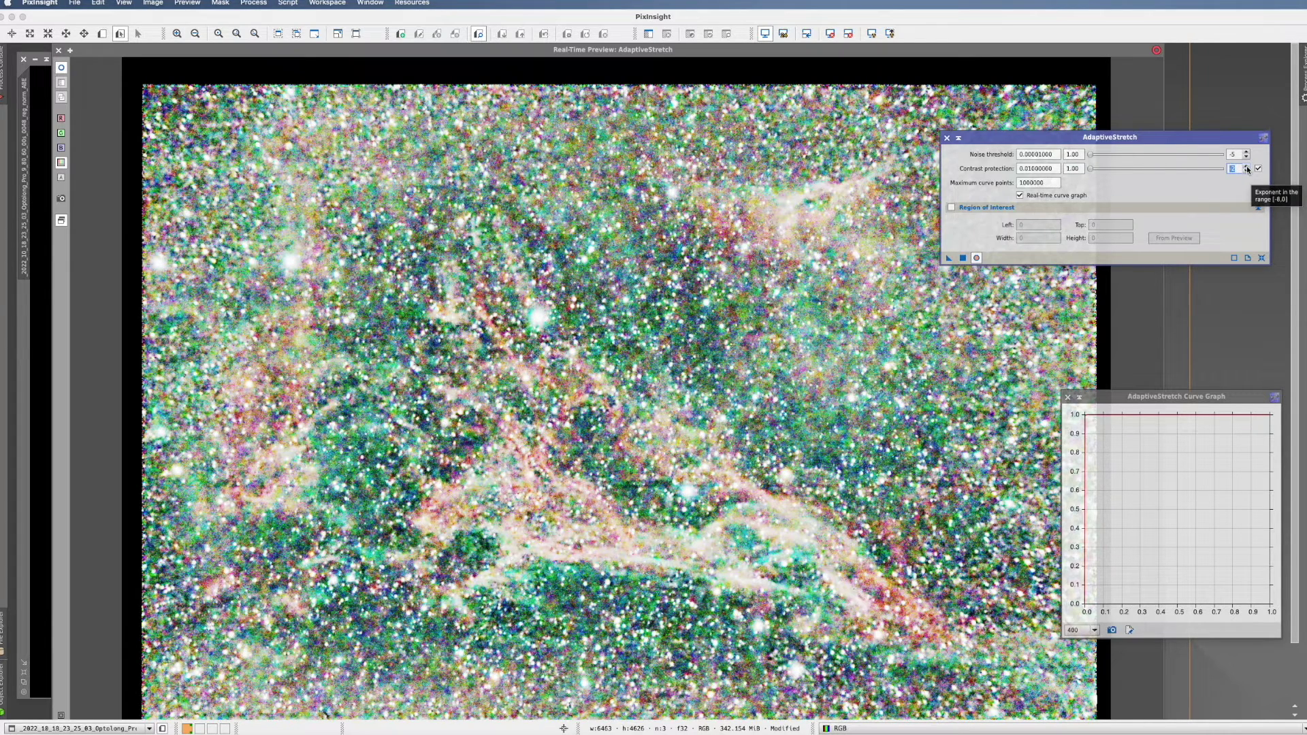
click(1247, 171)
click(1247, 171)
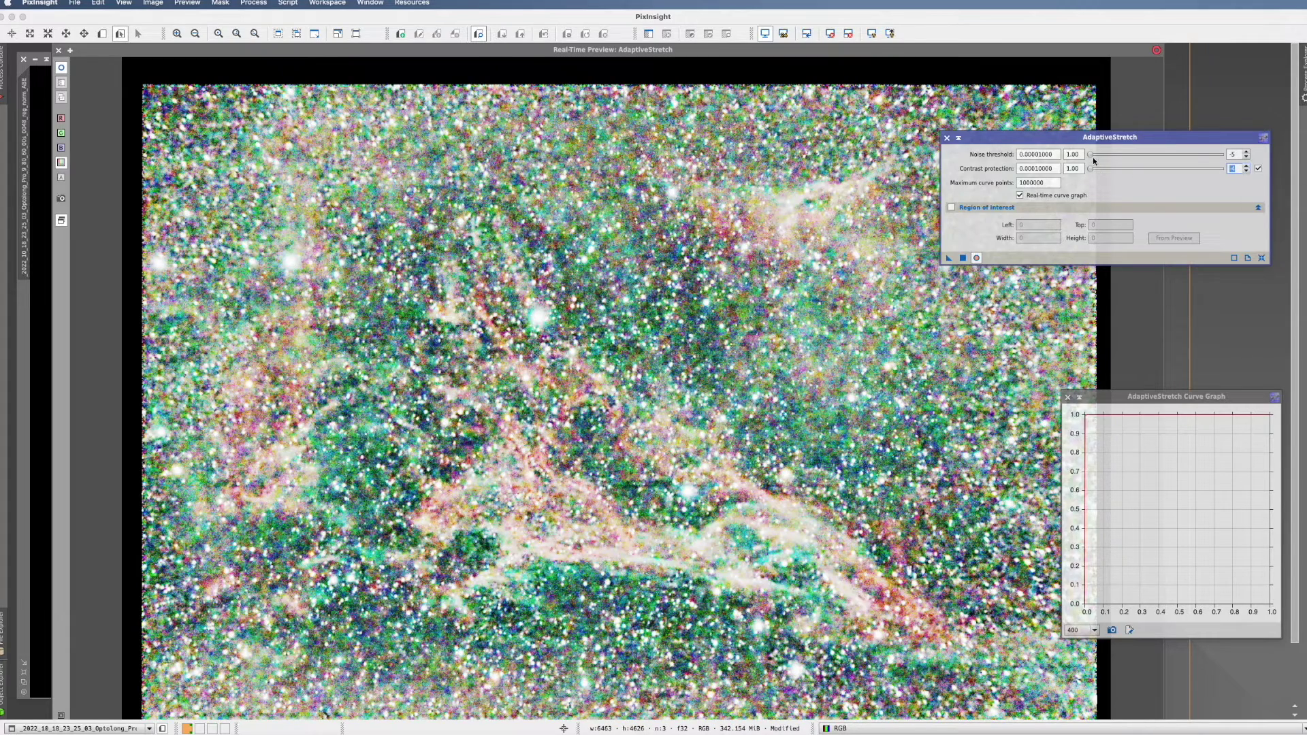
Tune noise threshold to 0.000057 and contrast protection to 0.0014 for a darker, smoother preview.
mouse_move(1091, 155)
mouse_down()
mouse_move(1162, 156)
mouse_move(1089, 168)
mouse_move(1220, 176)
mouse_move(1097, 168)
mouse_up()
click(1246, 167)
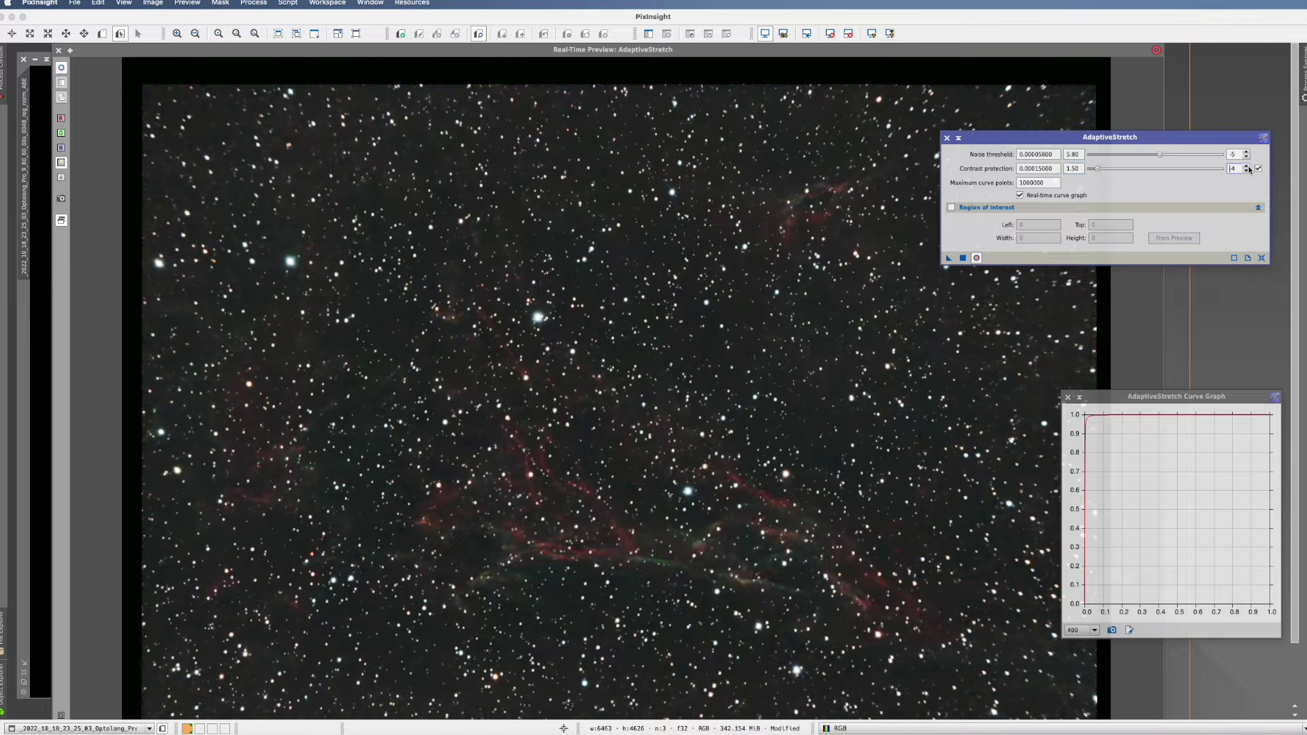
click(1247, 166)
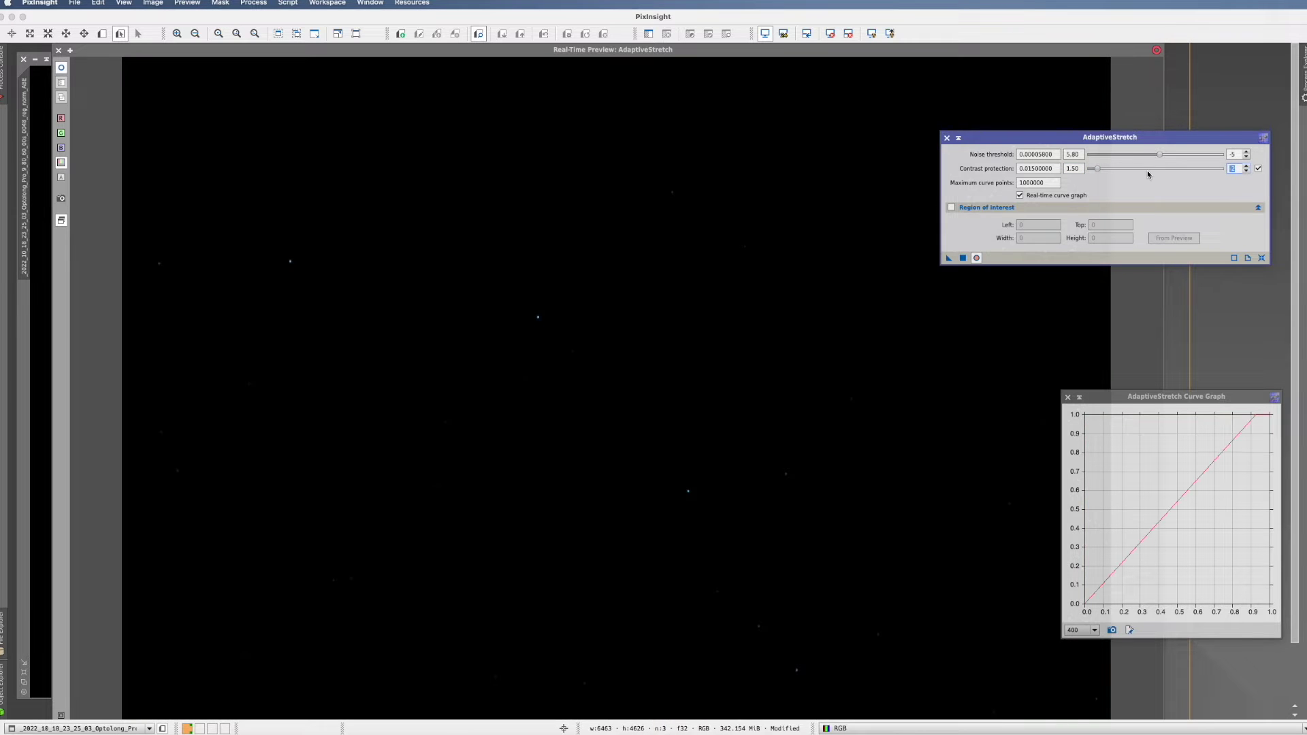
drag(1100, 172, 1157, 171)
click(1246, 171)
drag(1157, 170, 1099, 172)
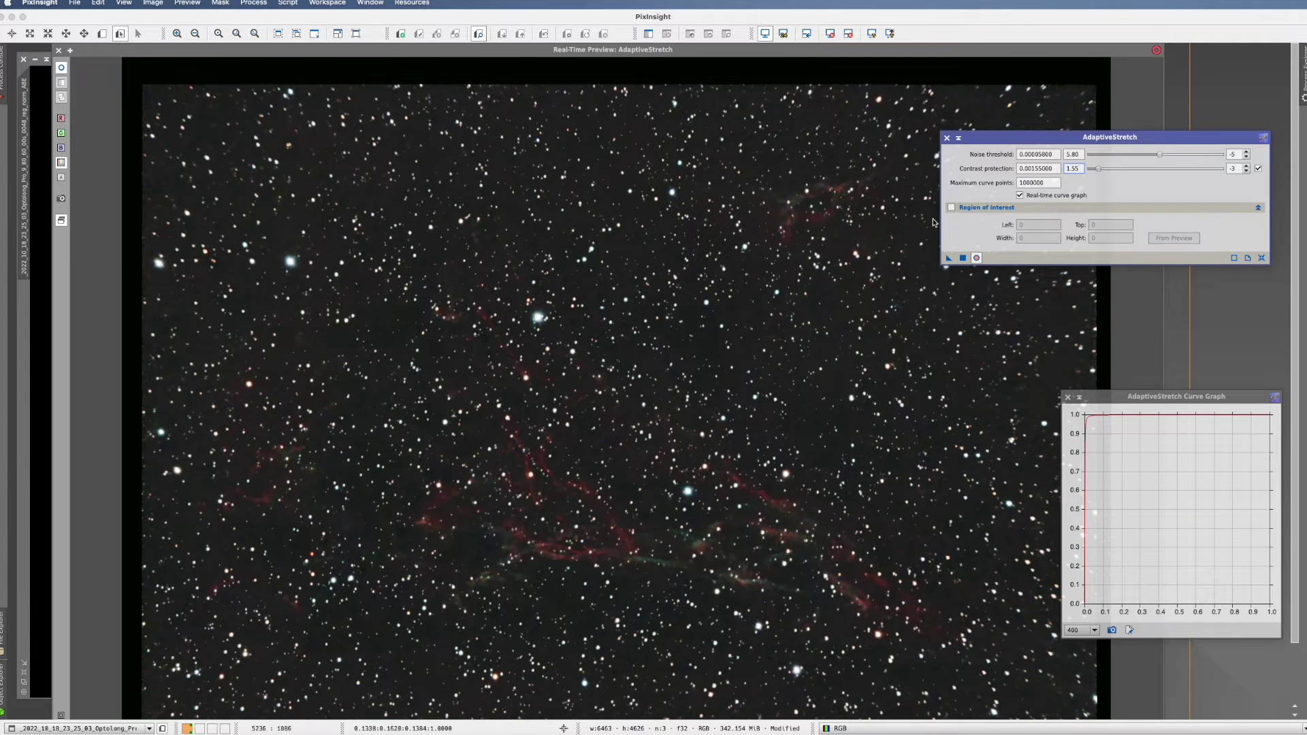
click(1098, 170)
drag(1098, 172, 1159, 160)
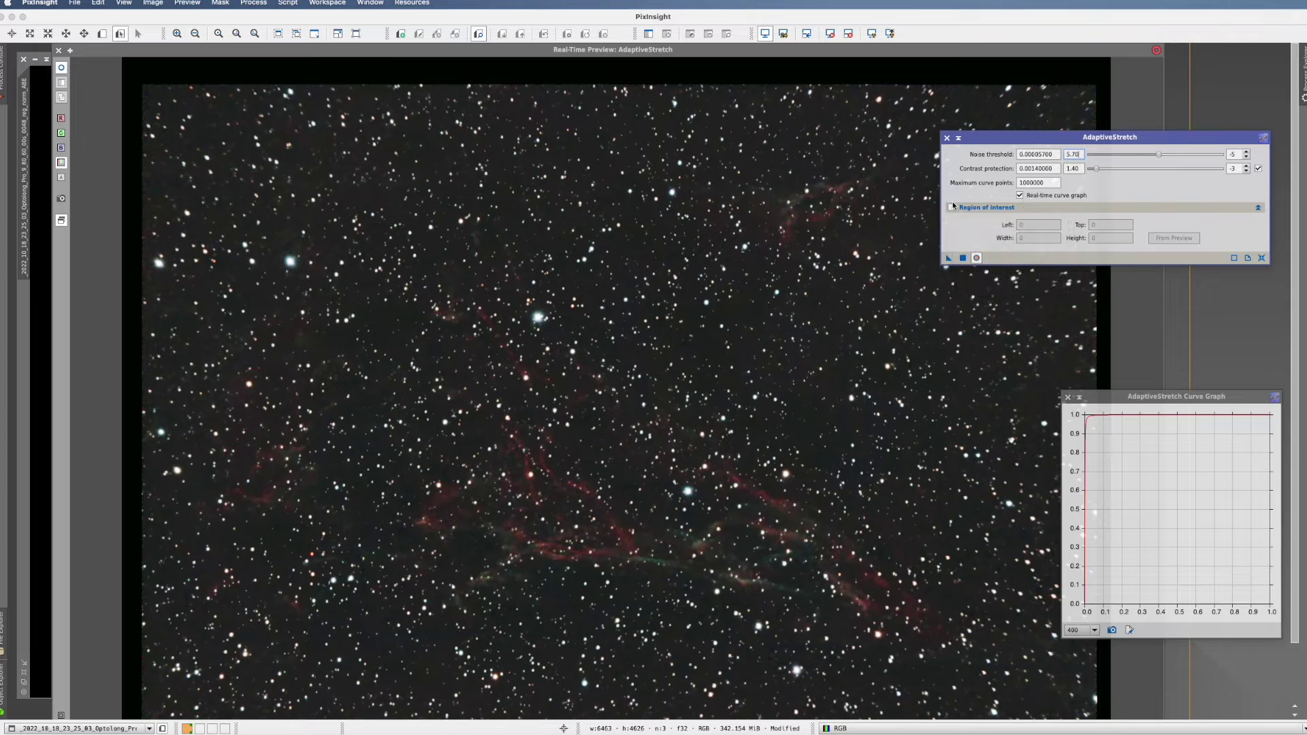
mouse_move(951, 214)
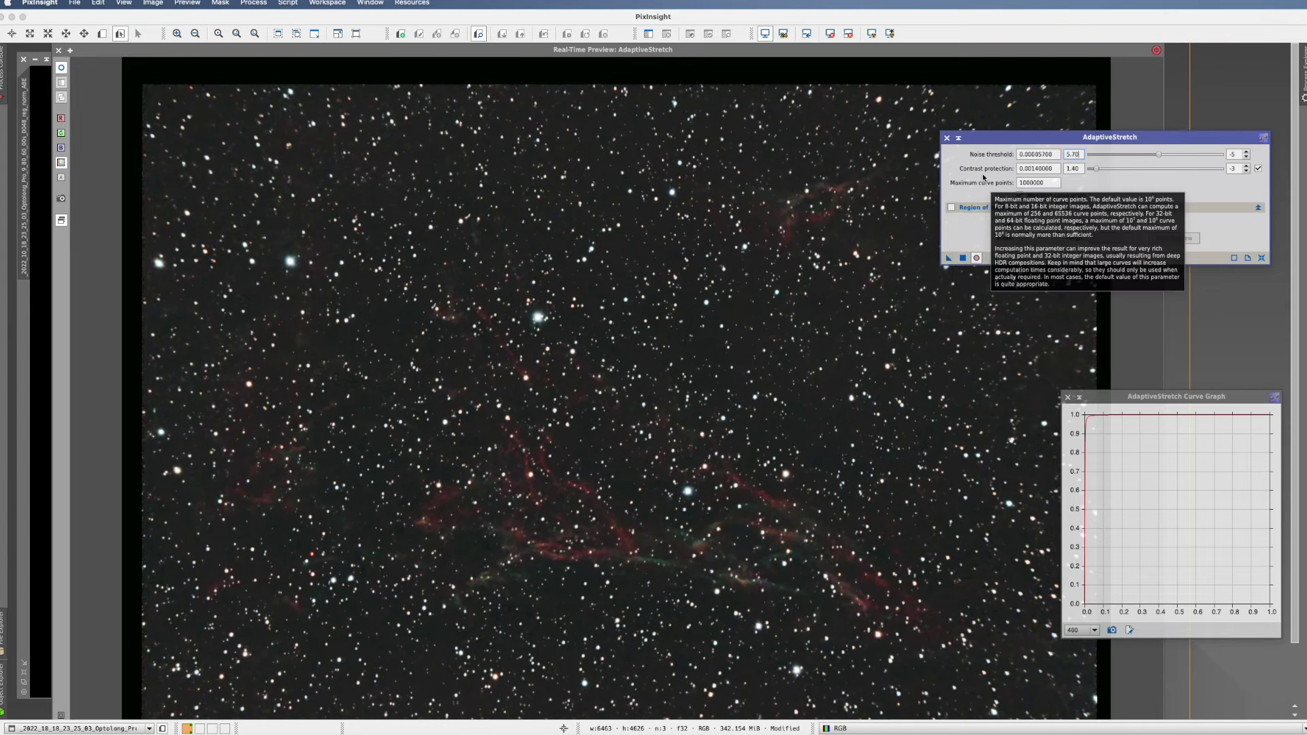
Close the live preview, STF auto-stretch the display, and draw Preview01 over the central filaments.
click(976, 258)
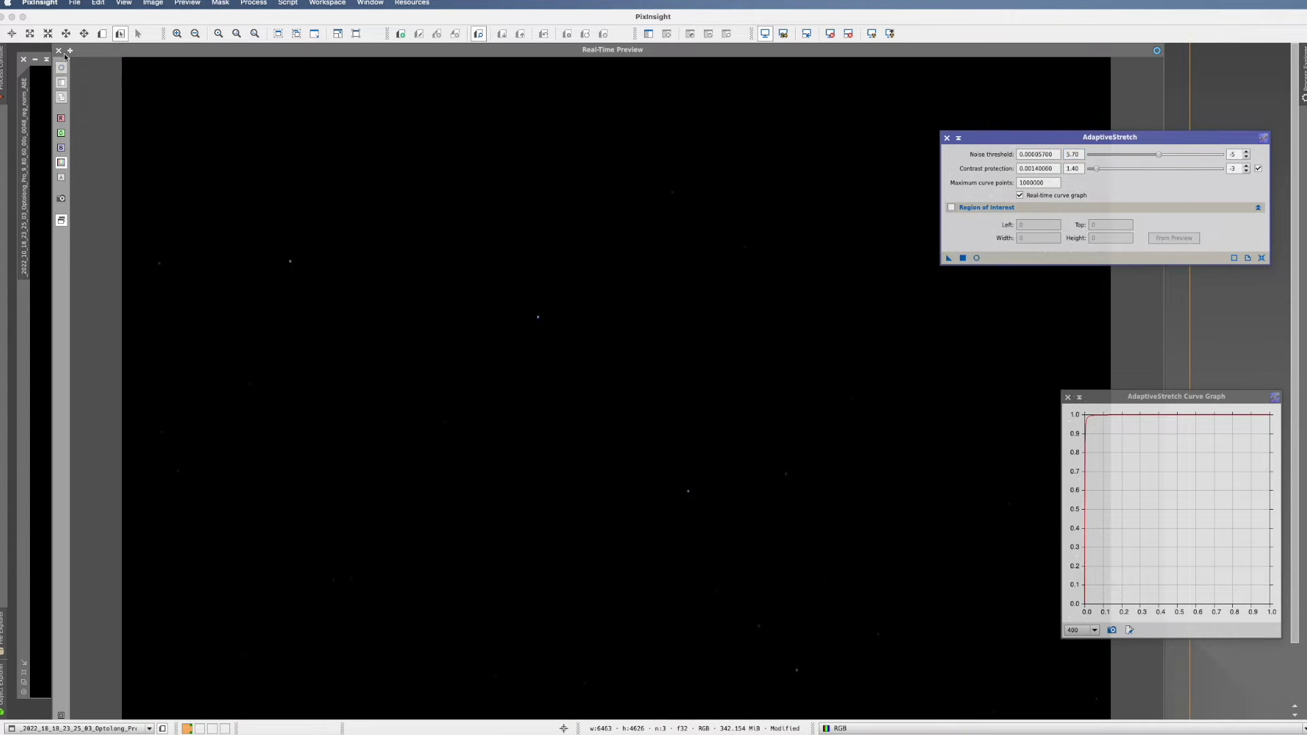
click(58, 51)
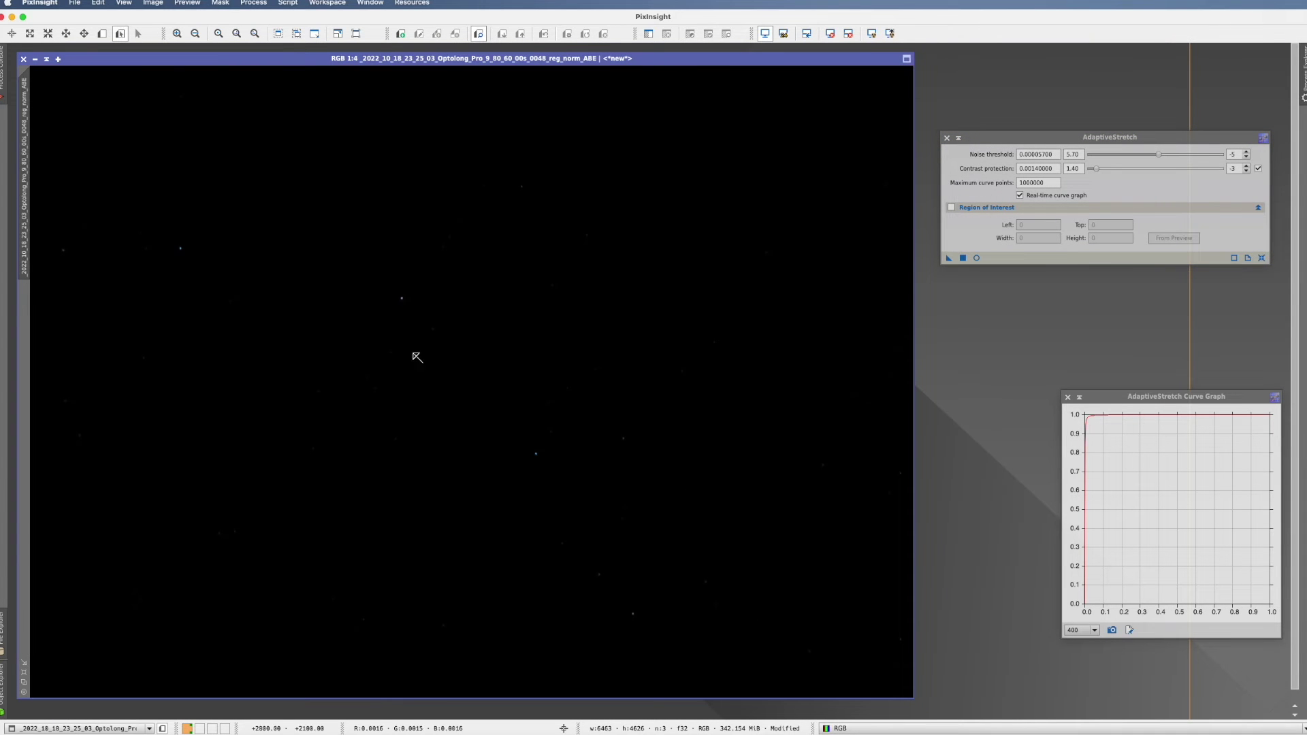
key(ctrl+a)
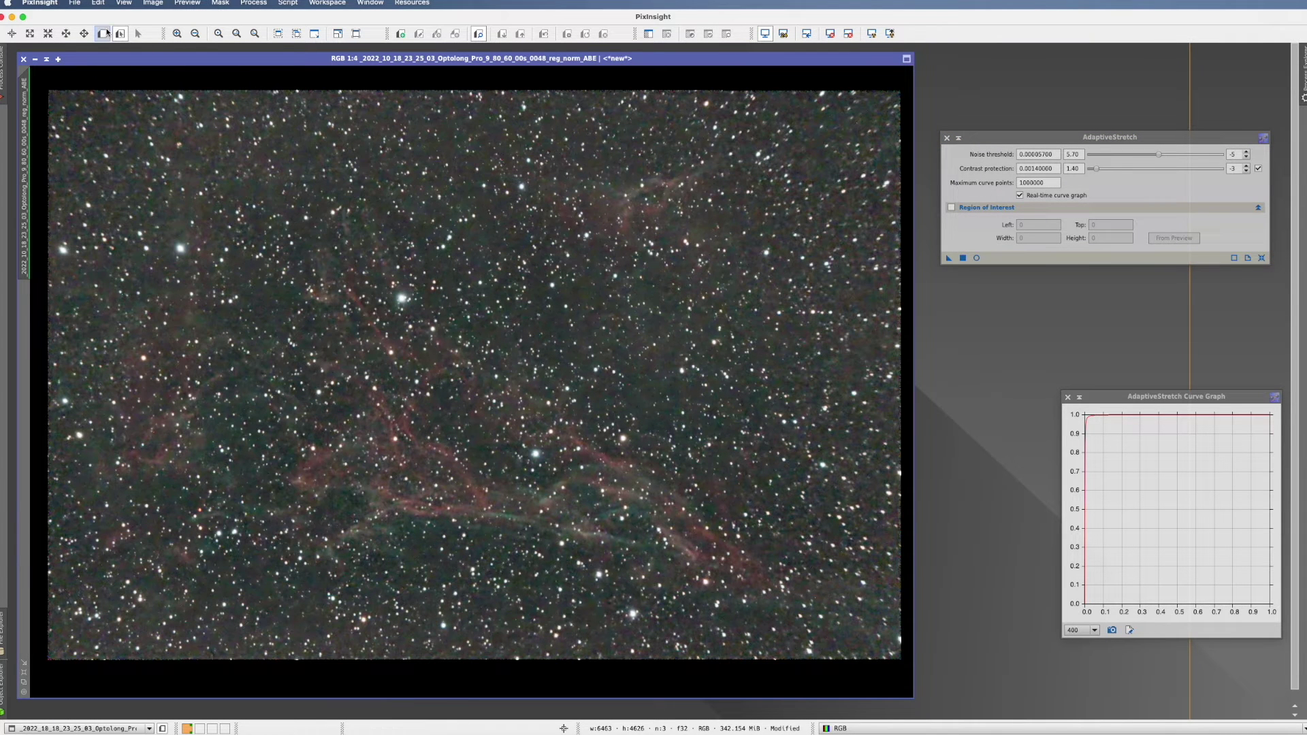
click(103, 33)
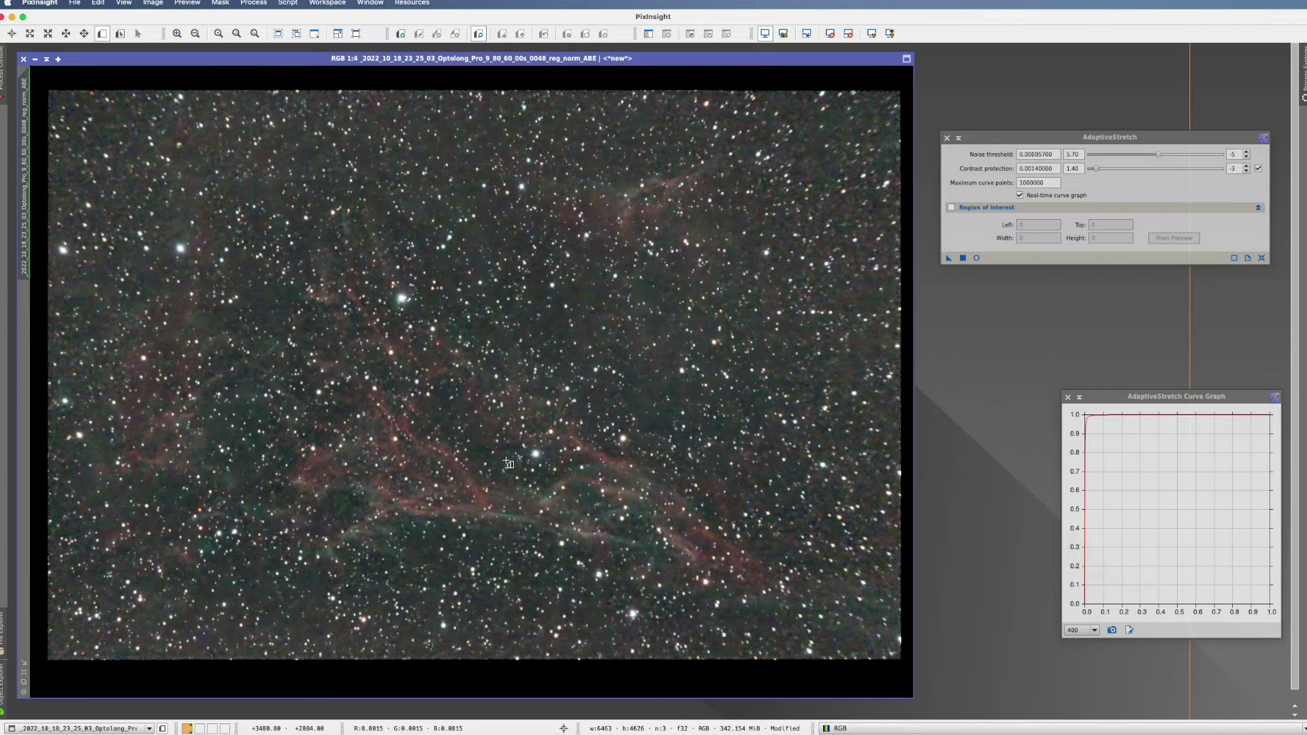
drag(437, 436, 531, 538)
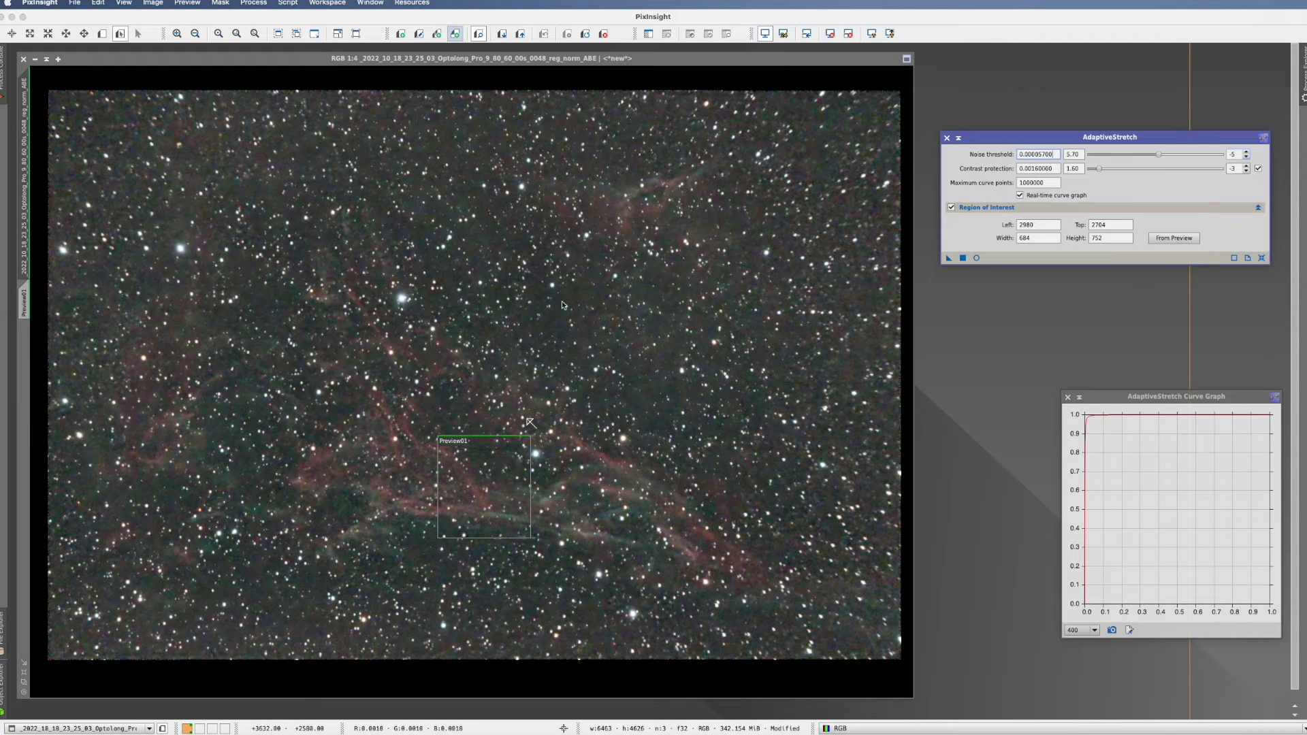
Reset the display stretch and set AdaptiveStretch's region of interest from Preview01.
click(848, 33)
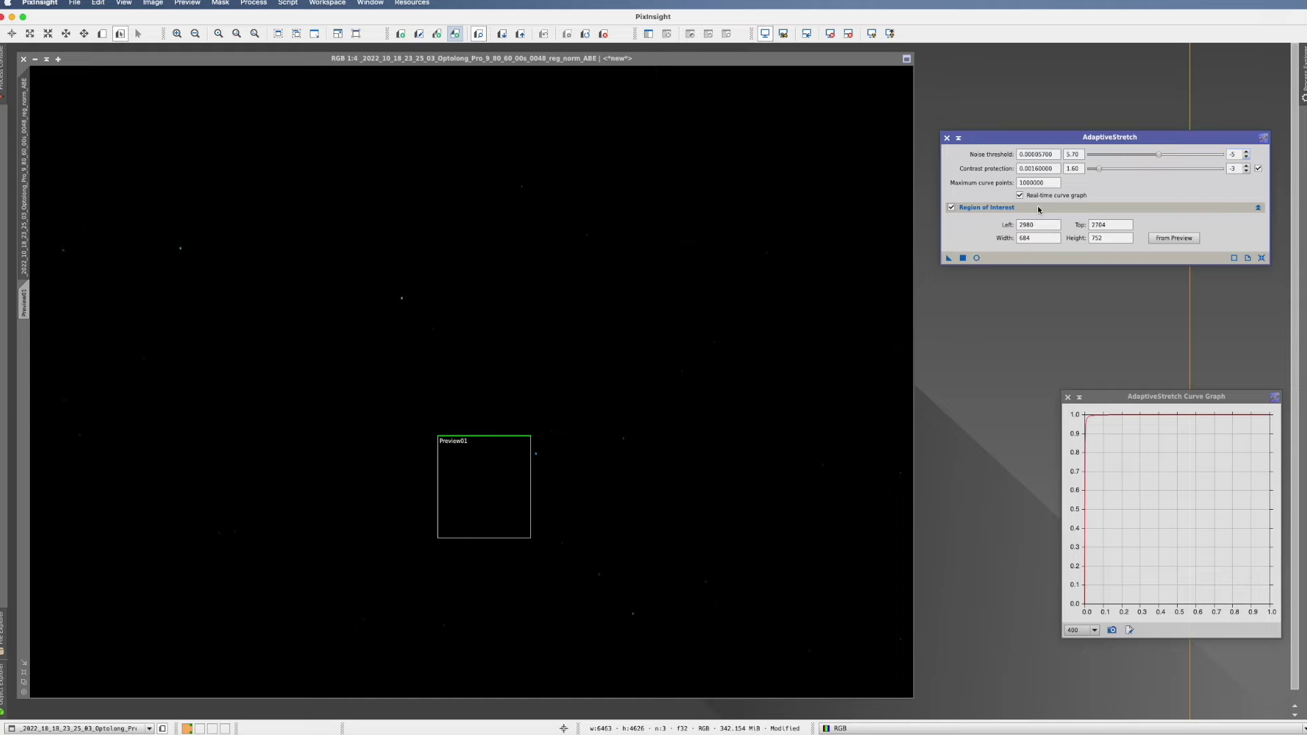
click(1159, 233)
click(674, 366)
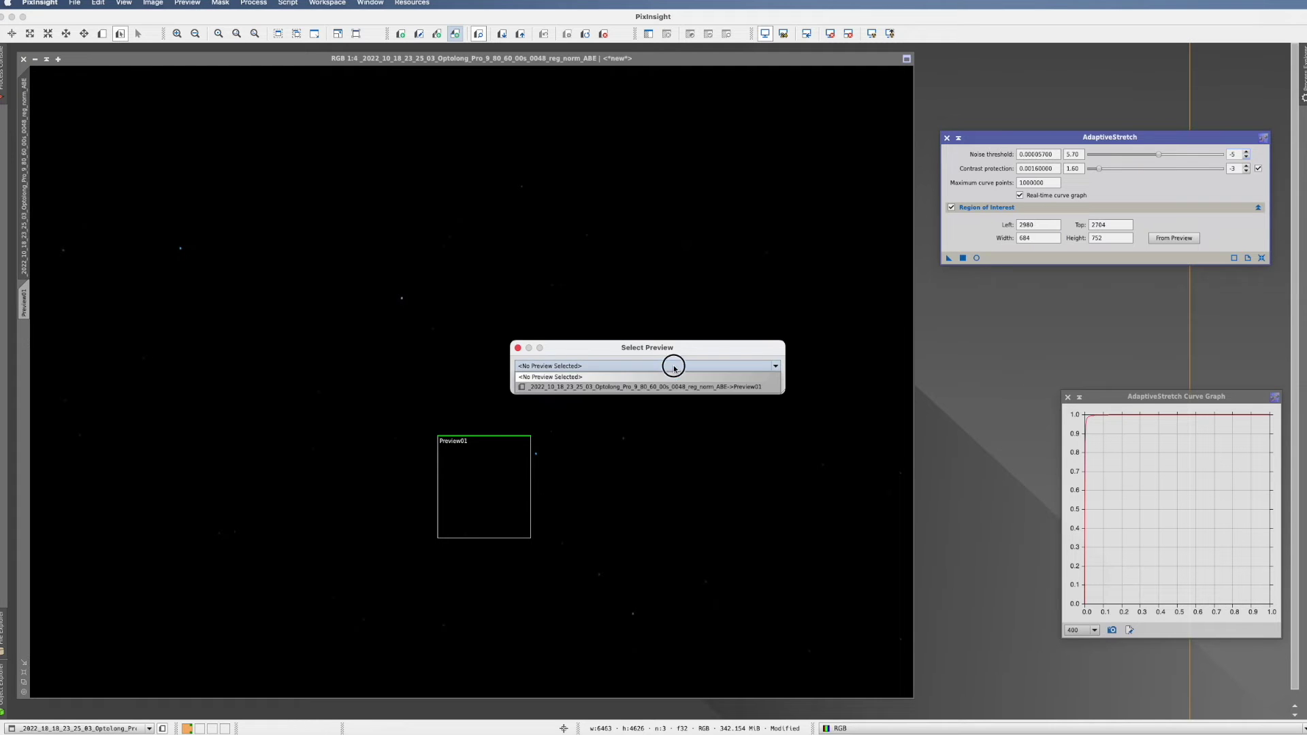
click(662, 386)
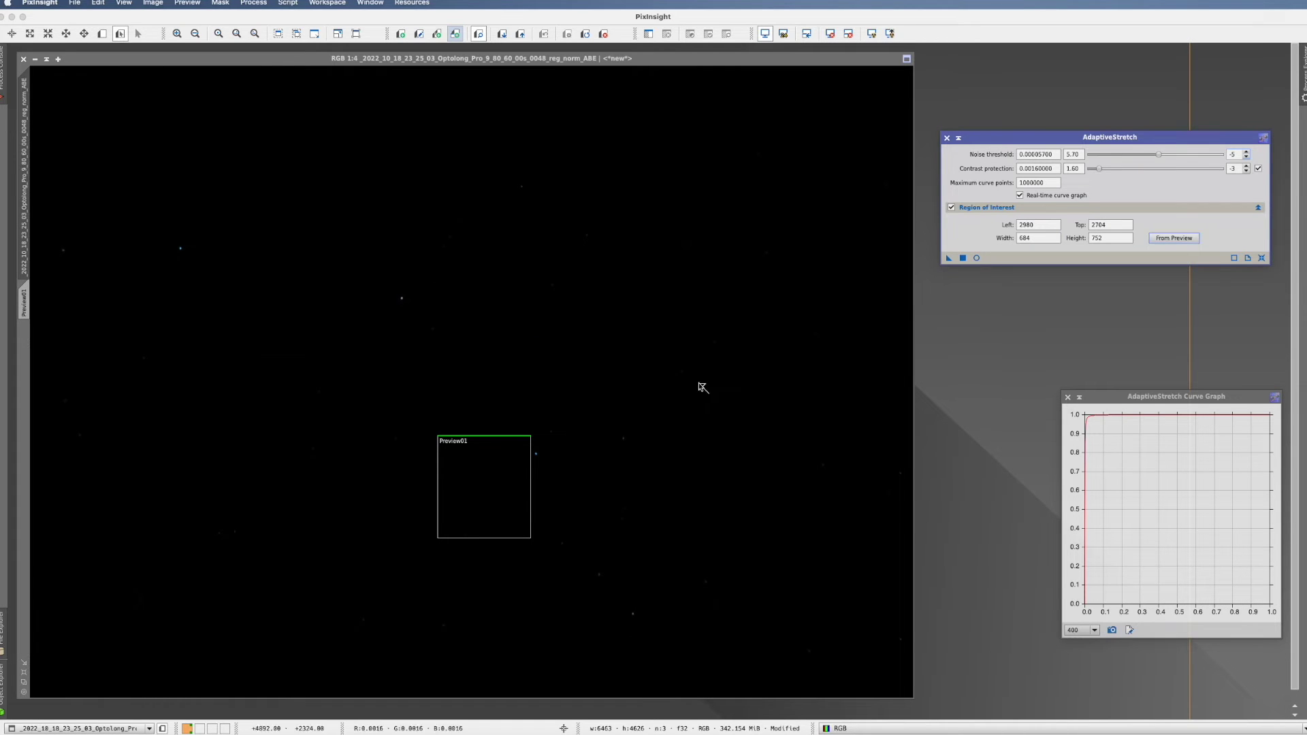
Reopen the live preview and retune noise threshold to 0.000952 and contrast protection to 0.0015.
click(976, 257)
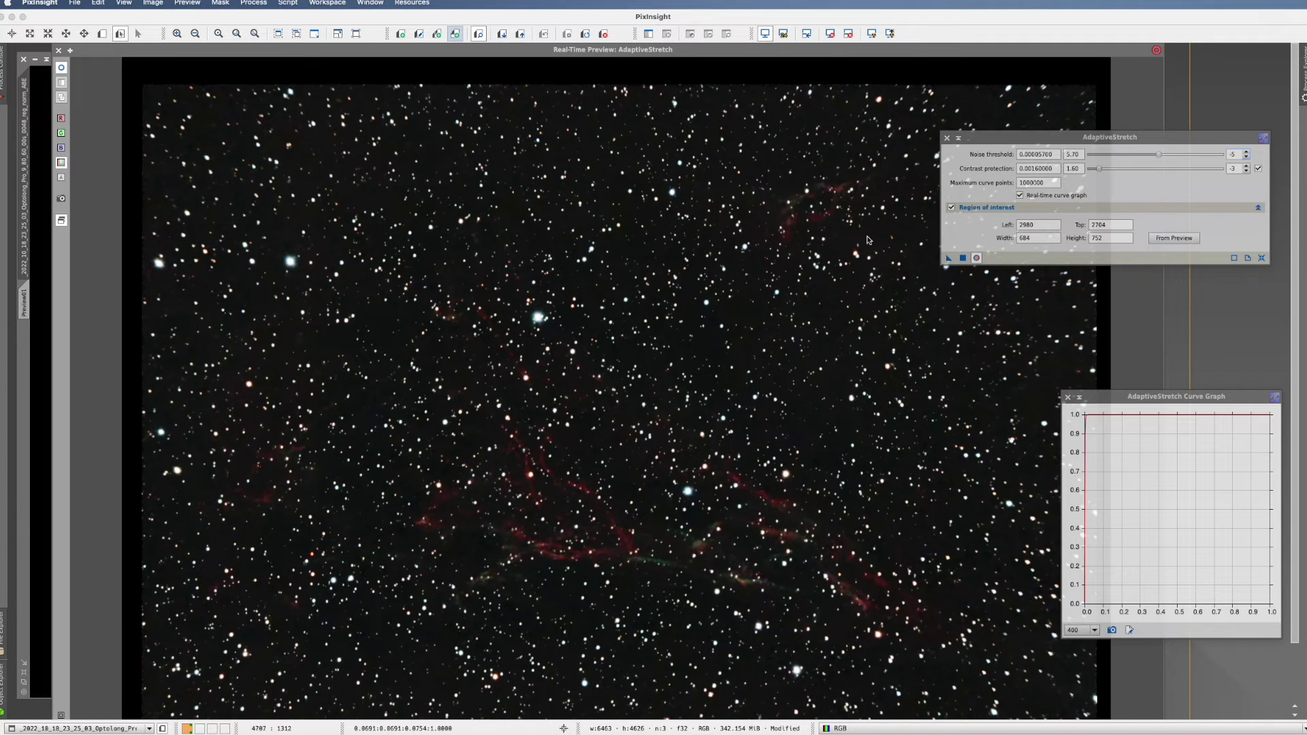
drag(1158, 155, 1097, 170)
mouse_move(1154, 155)
mouse_down()
mouse_move(1141, 155)
mouse_move(1153, 157)
mouse_up()
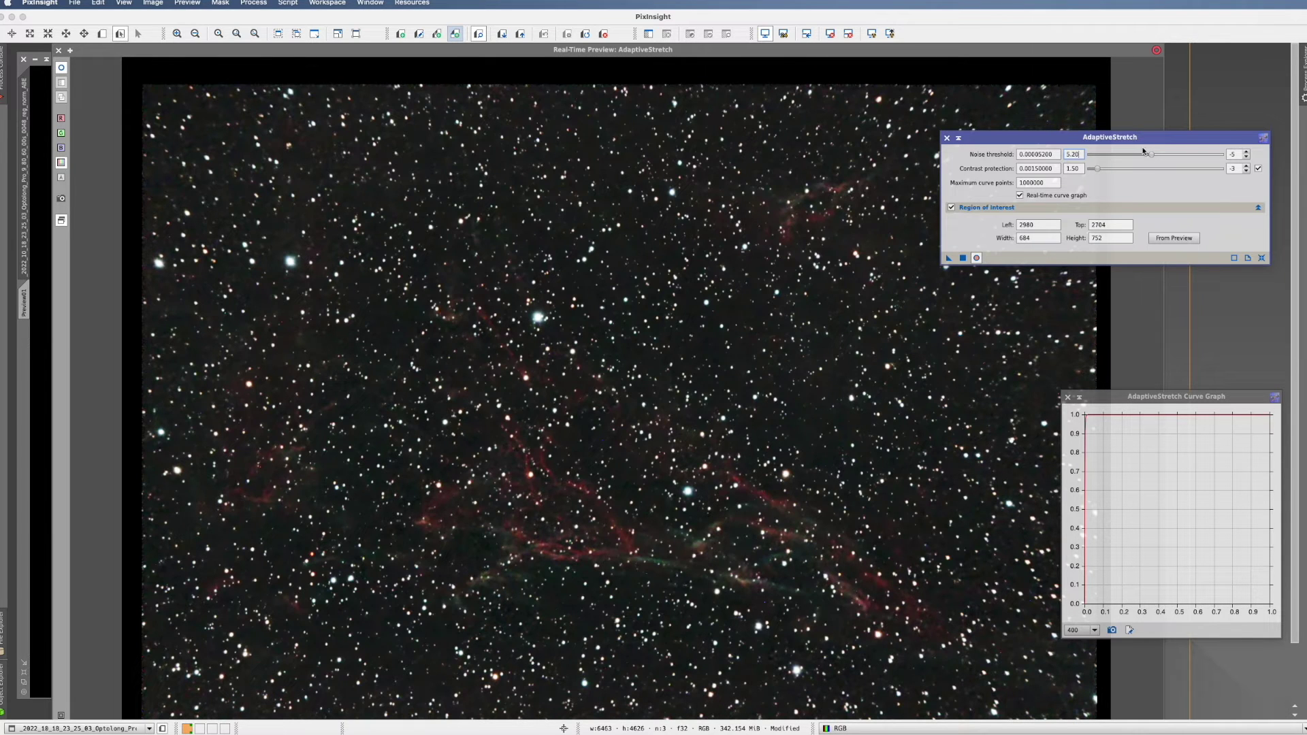
Apply AdaptiveStretch to the Veil image, close the tool and curve graph, and recentre the image window.
click(962, 259)
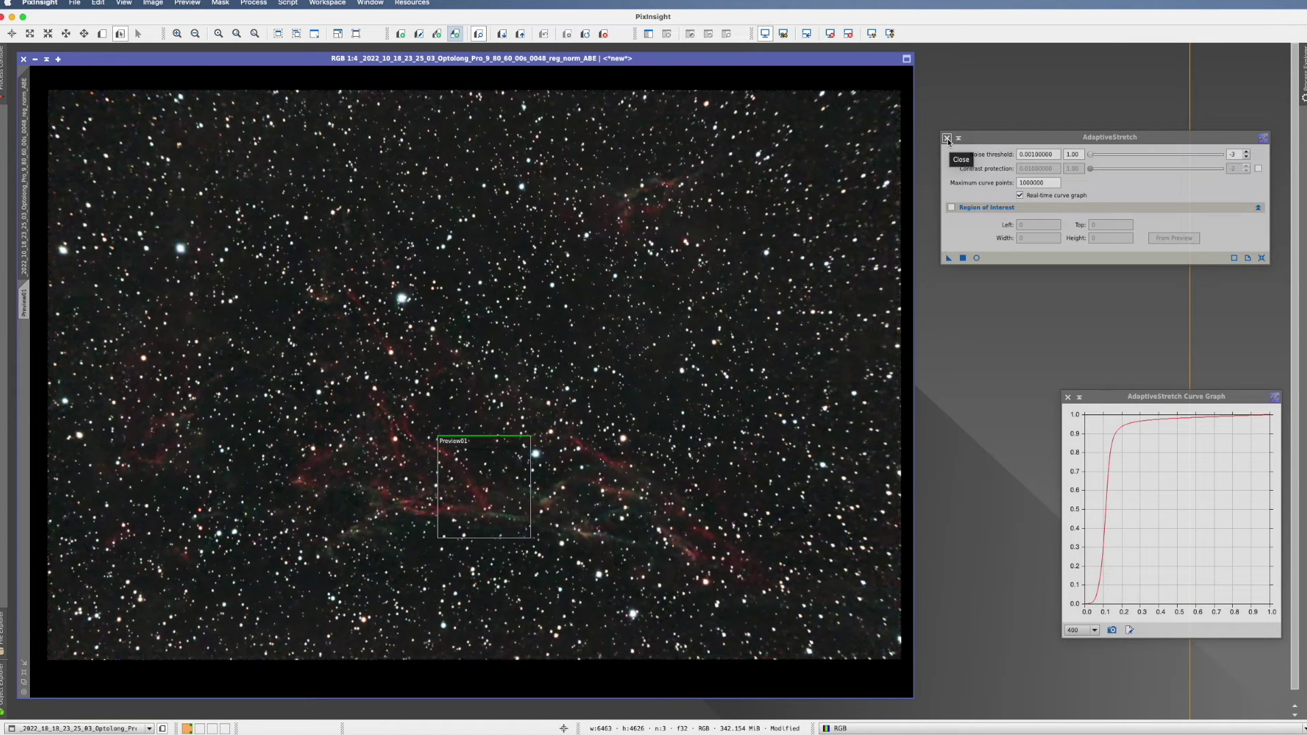
click(946, 139)
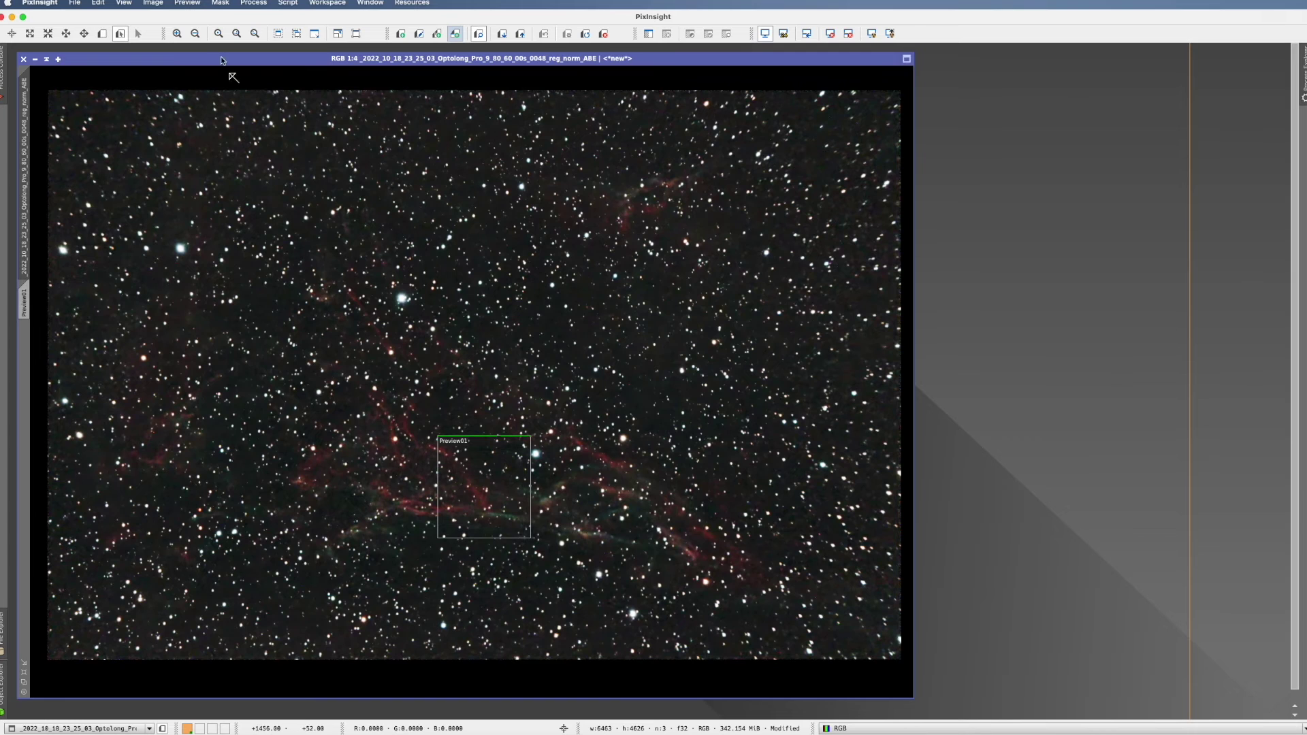
drag(221, 59, 395, 63)
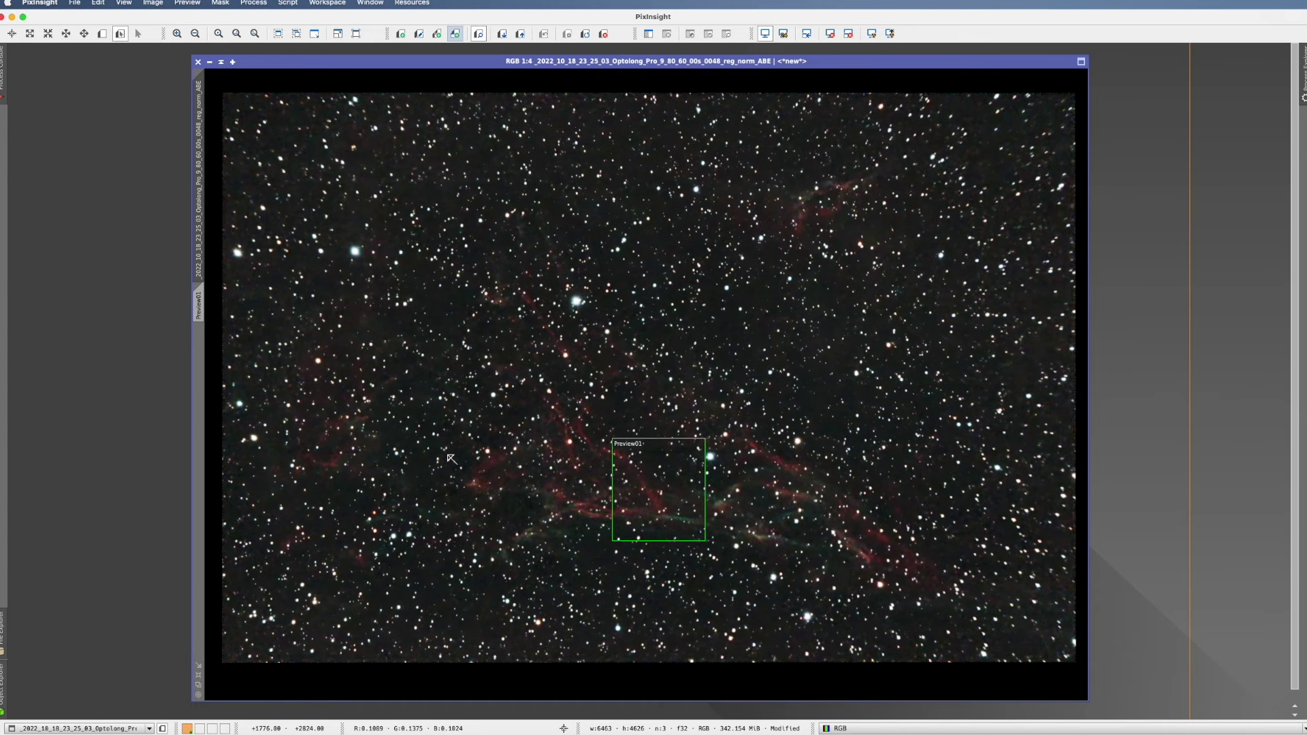